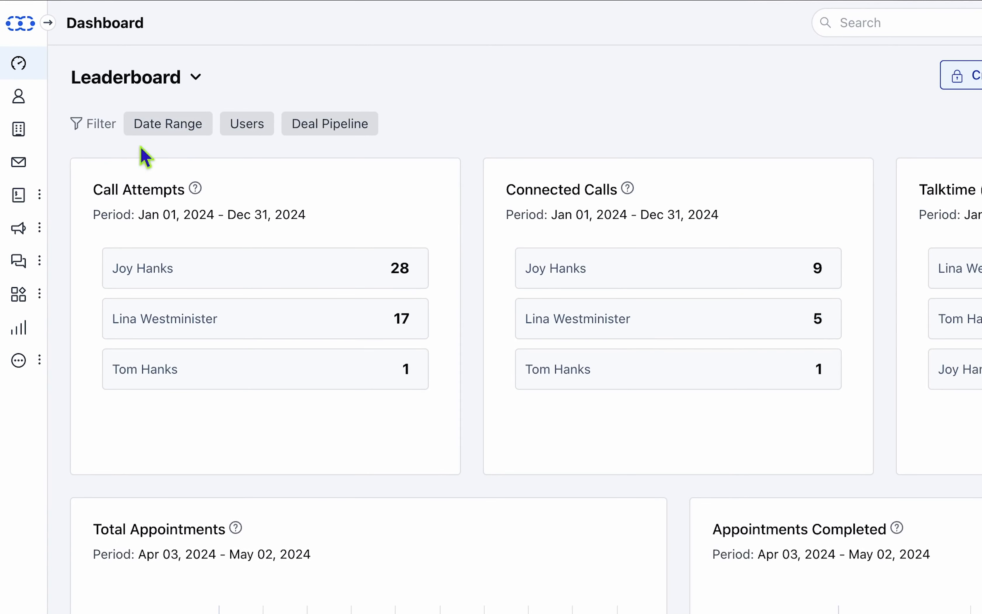
# - Open the Meeting Scheduler from the Sales section
pyautogui.click(43, 209)
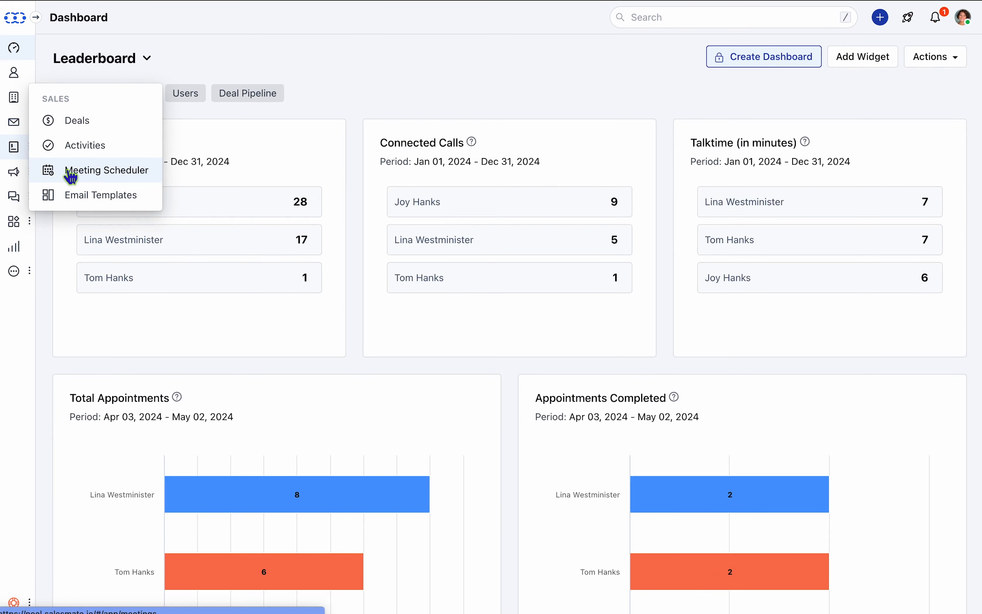
pyautogui.click(70, 172)
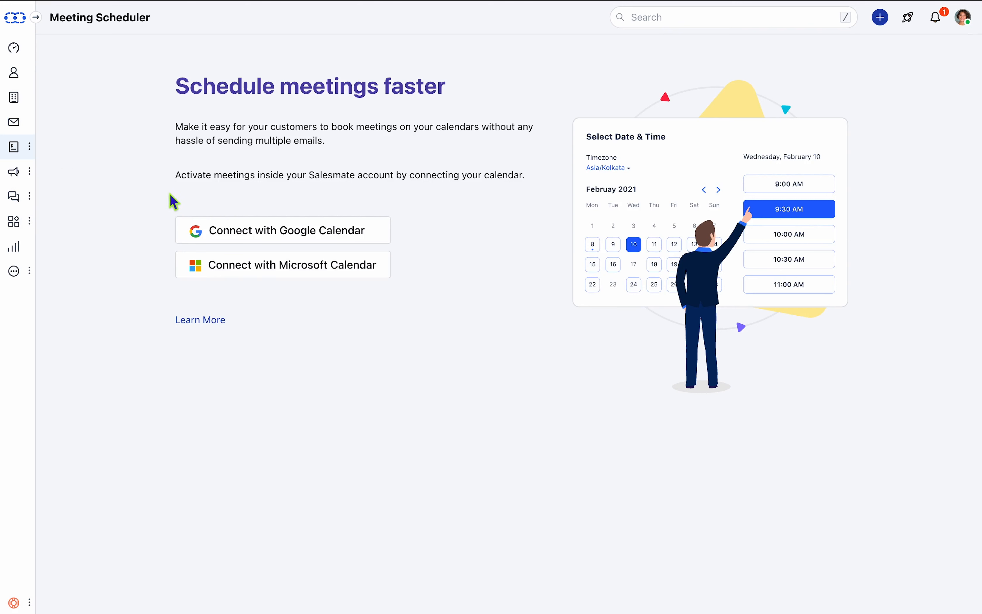
# - Connect Google Calendar, choosing the Google account and allowing Salesmate.io access to it
pyautogui.click(262, 238)
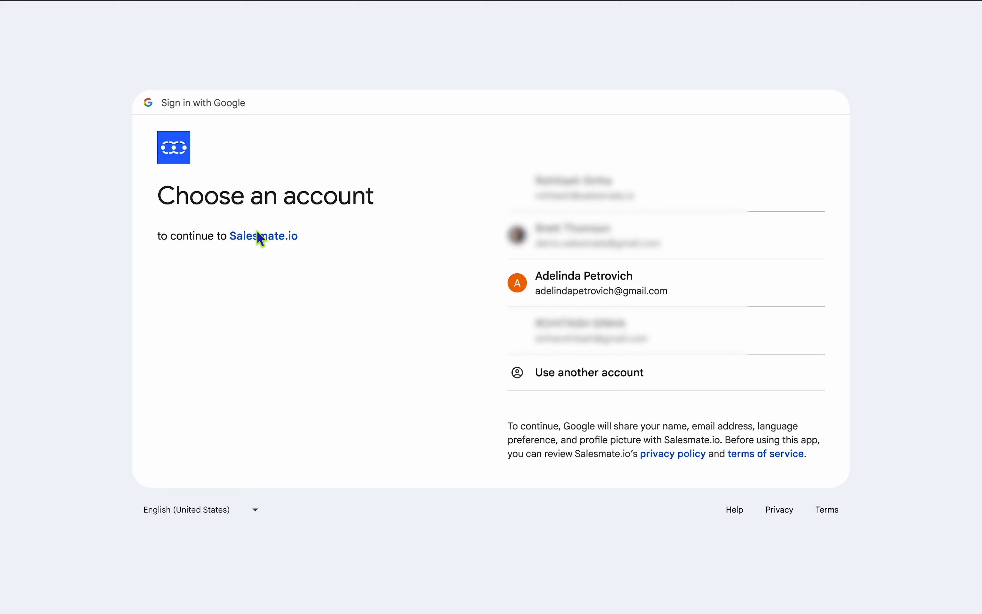
pyautogui.click(550, 289)
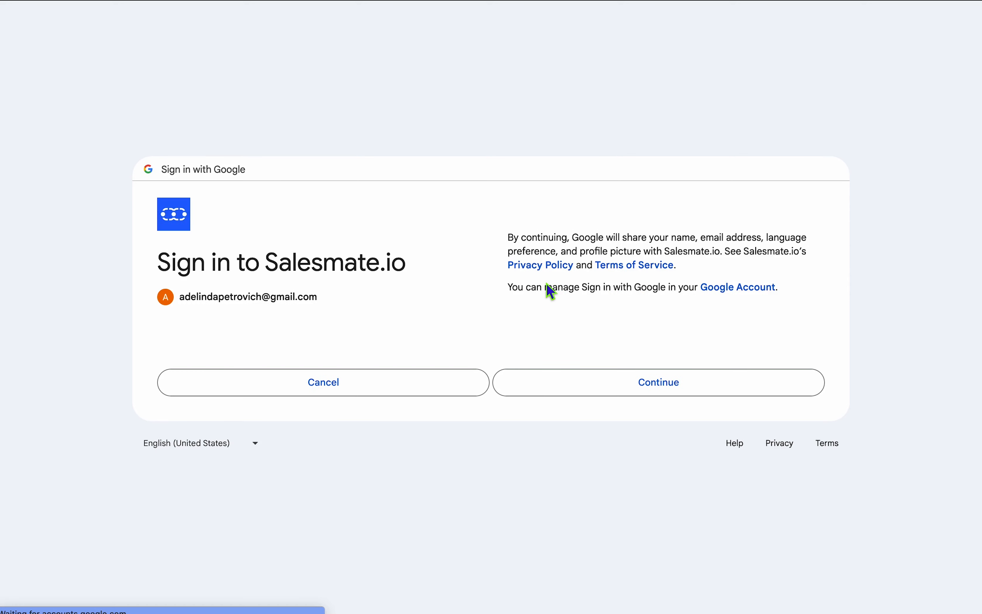
pyautogui.click(626, 385)
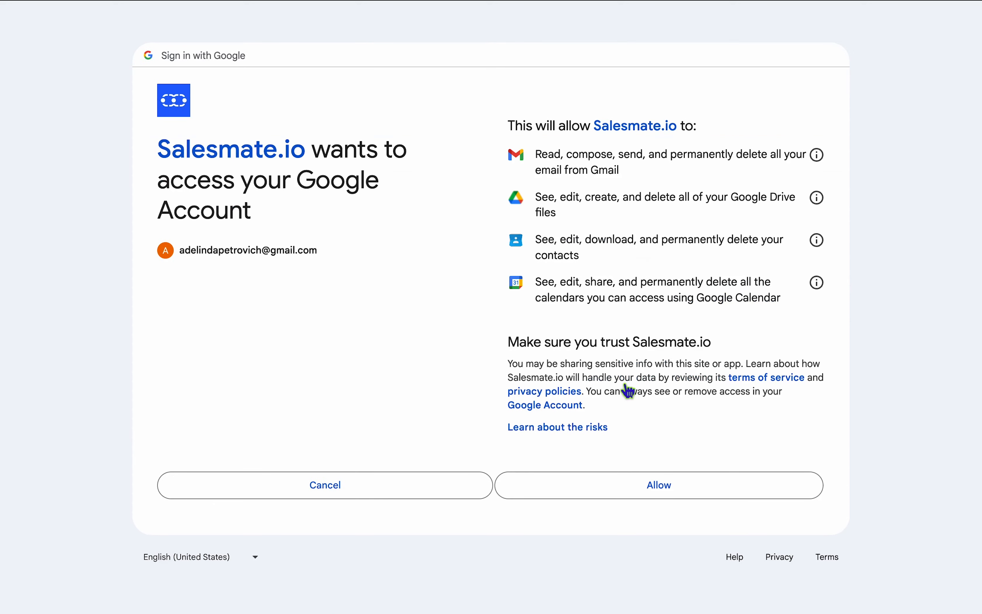
pyautogui.click(650, 487)
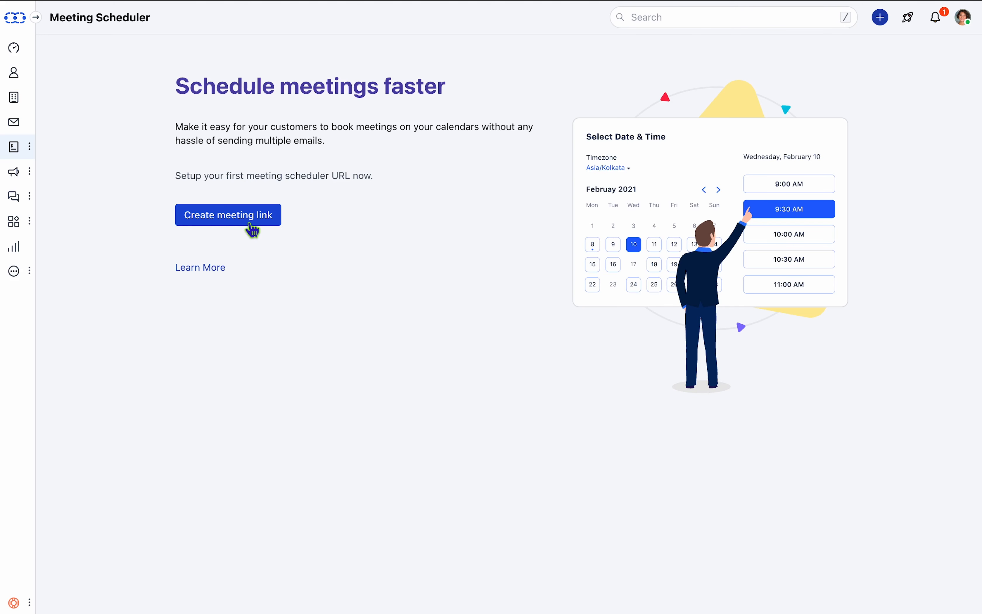
# - Start creating a meeting link of the One-To-One type
pyautogui.click(253, 230)
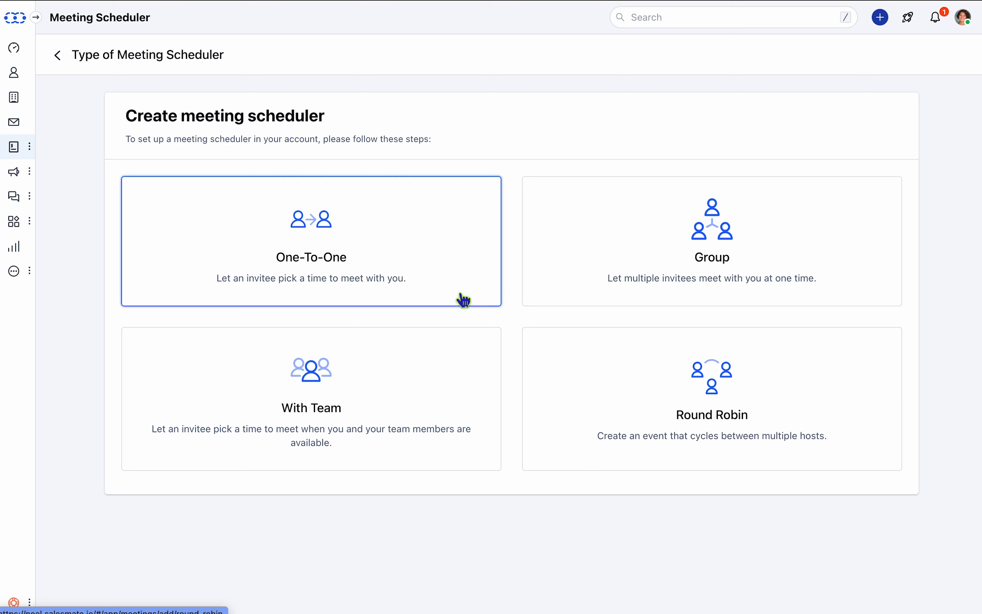
pyautogui.click(437, 277)
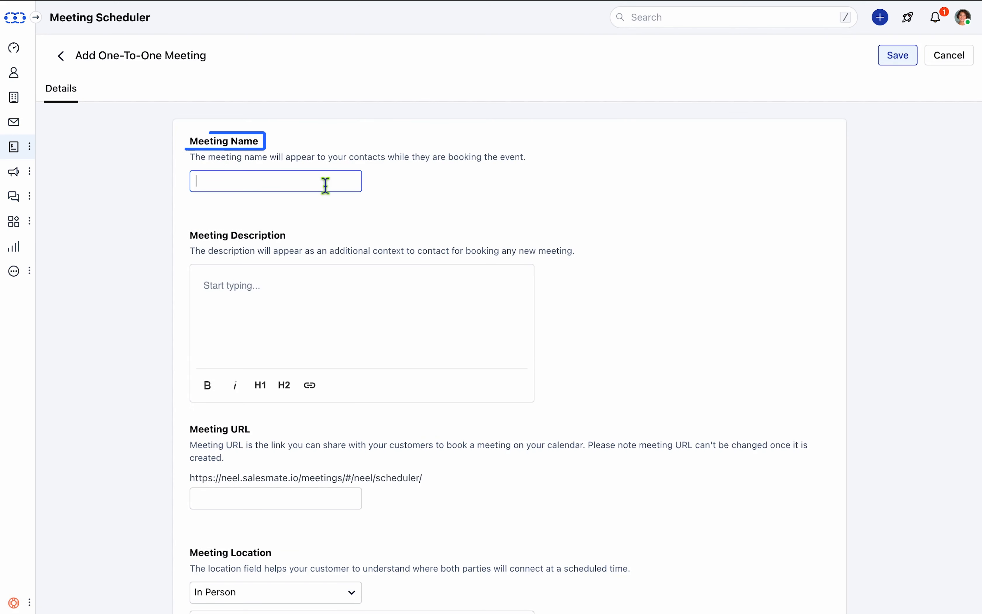
# - Name the meeting "Book a Call With John" and paste the one-to-one call description
pyautogui.write('Book a Call With John')
pyautogui.click(308, 301)
pyautogui.write("This one-to-one call is a great opportunity to discuss your business goals, challenges, and how John's expertise can help you achieve success")
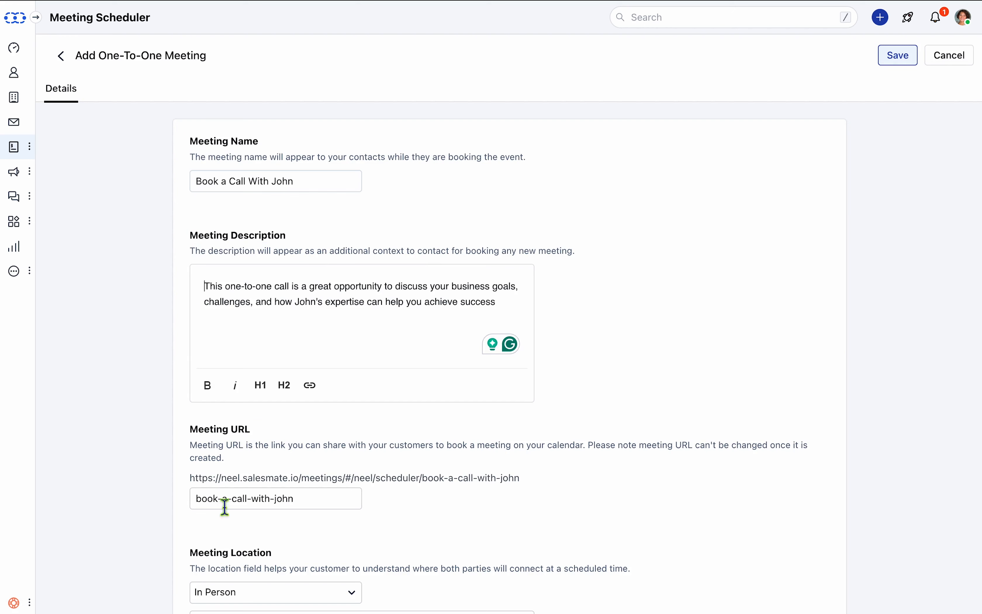
# - Set the meeting location to Microsoft Teams
pyautogui.scroll(-3, 340, 522)
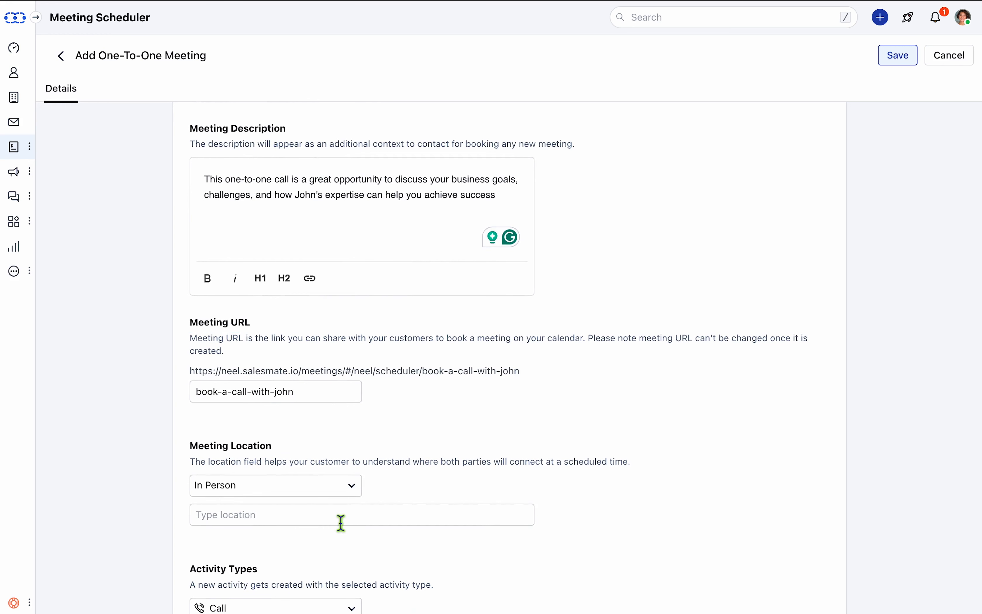
pyautogui.scroll(-2, 341, 522)
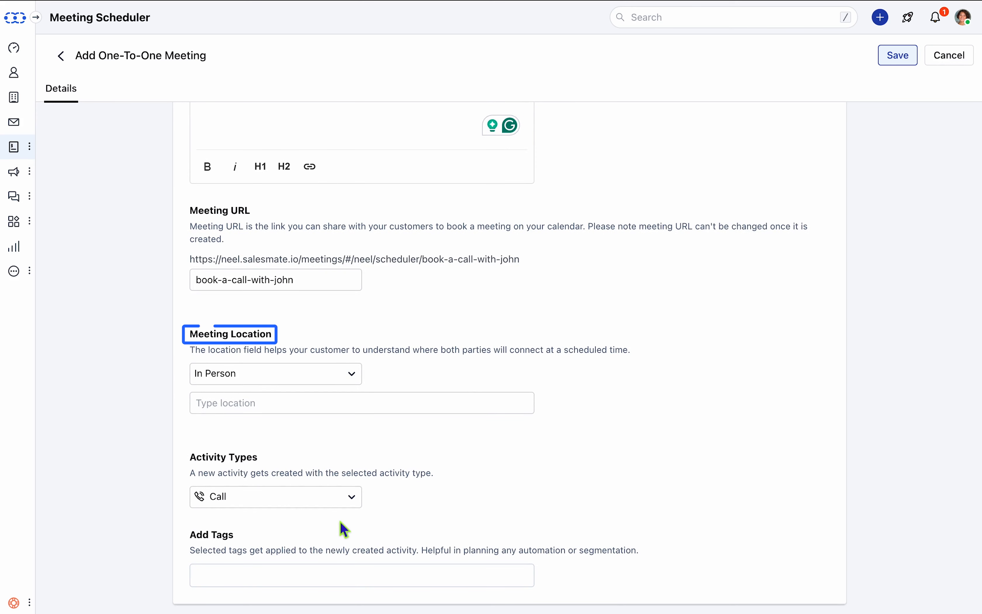
pyautogui.click(313, 375)
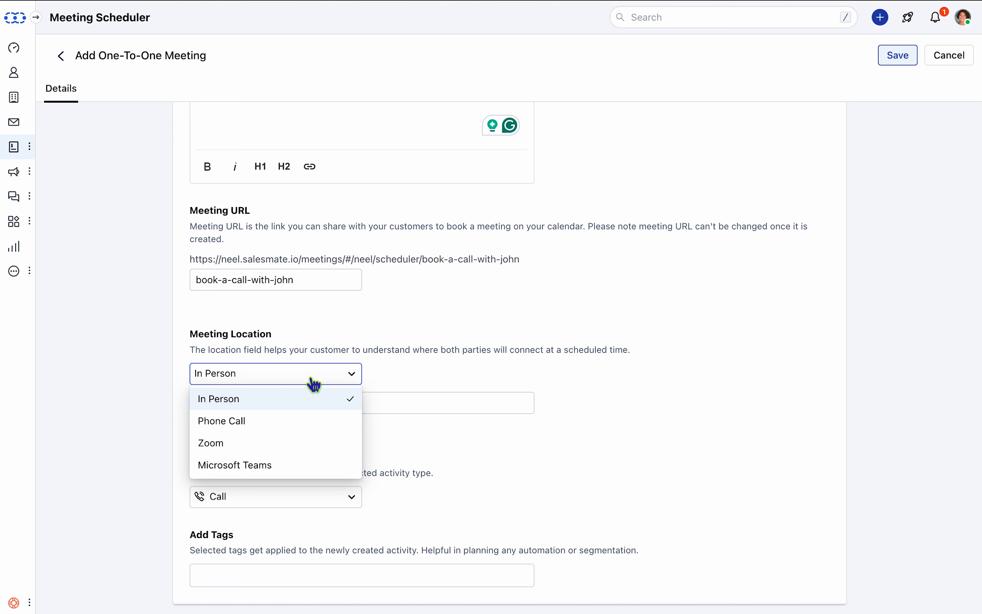
pyautogui.click(311, 467)
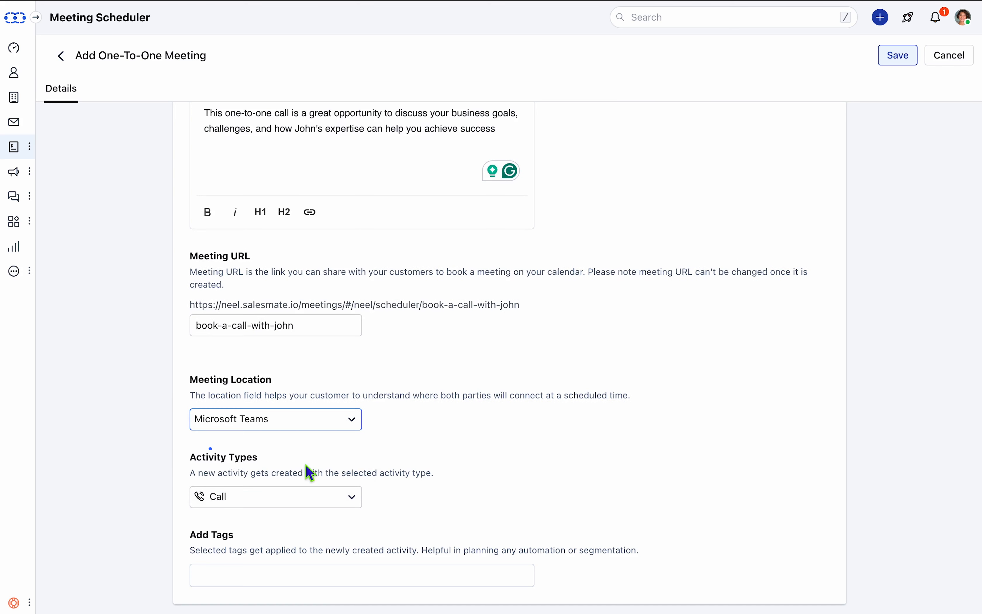
# - Add the tag "Johns Event" and save the new meeting scheduler
pyautogui.click(360, 506)
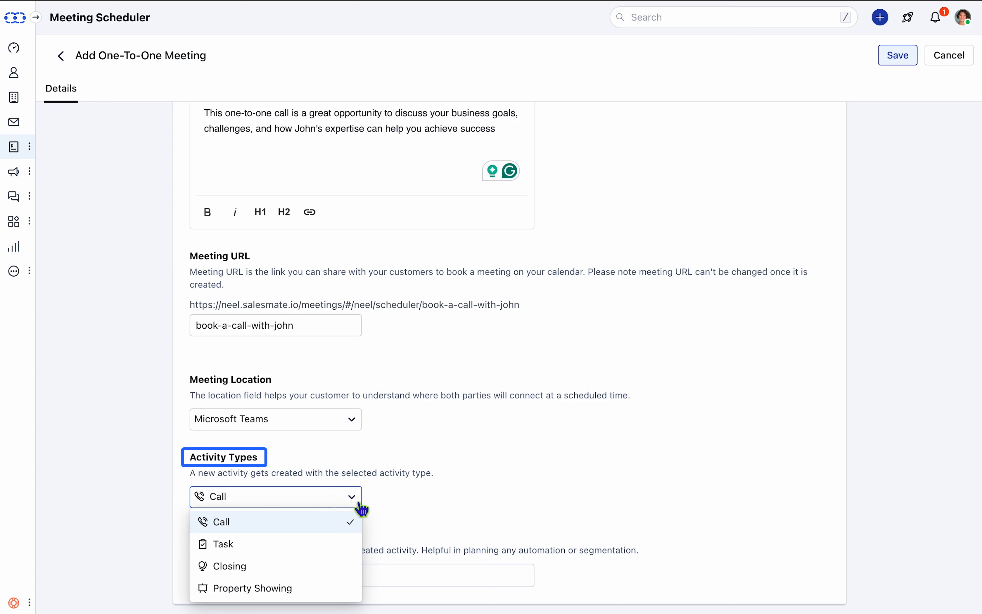
pyautogui.click(361, 508)
pyautogui.click(333, 578)
pyautogui.write('Johns')
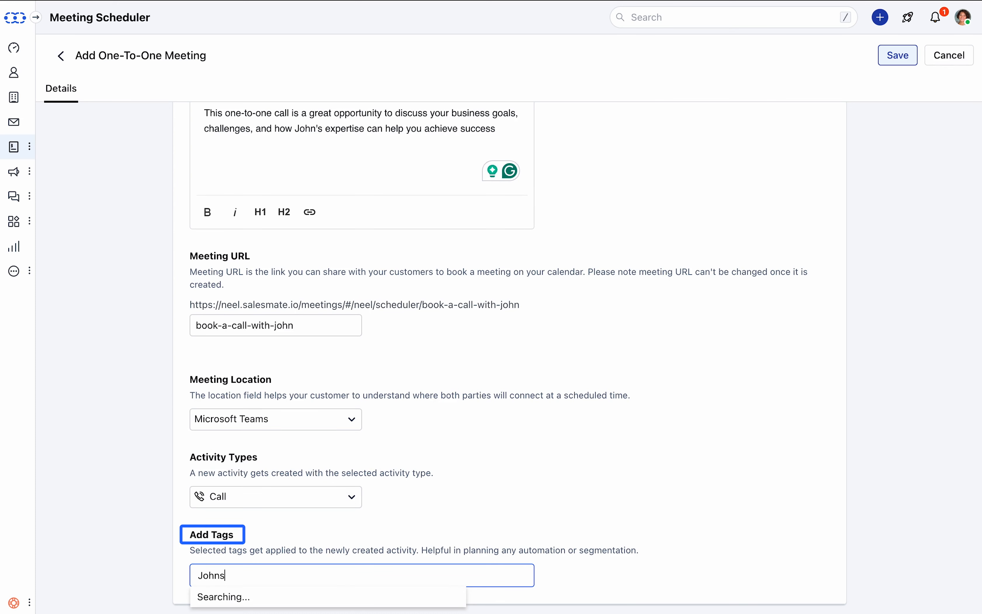
pyautogui.write(' Event')
pyautogui.press('Return')
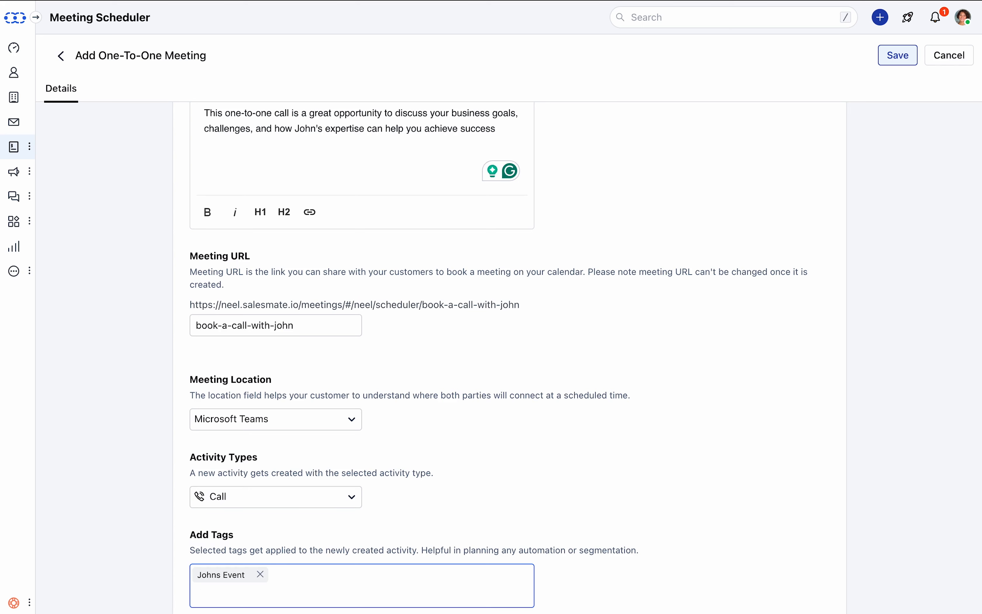
pyautogui.scroll(-1, 386, 544)
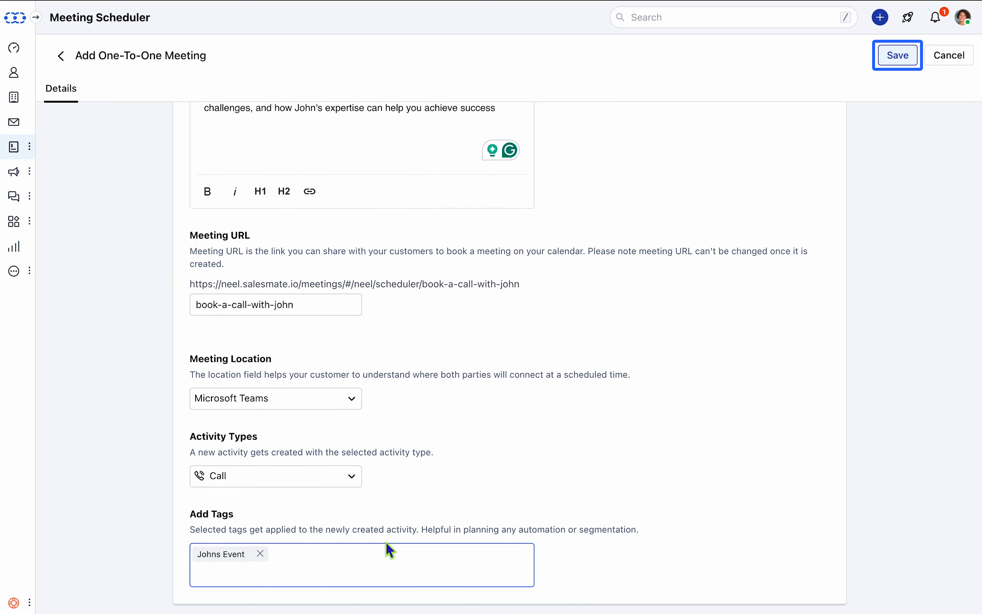
pyautogui.click(891, 61)
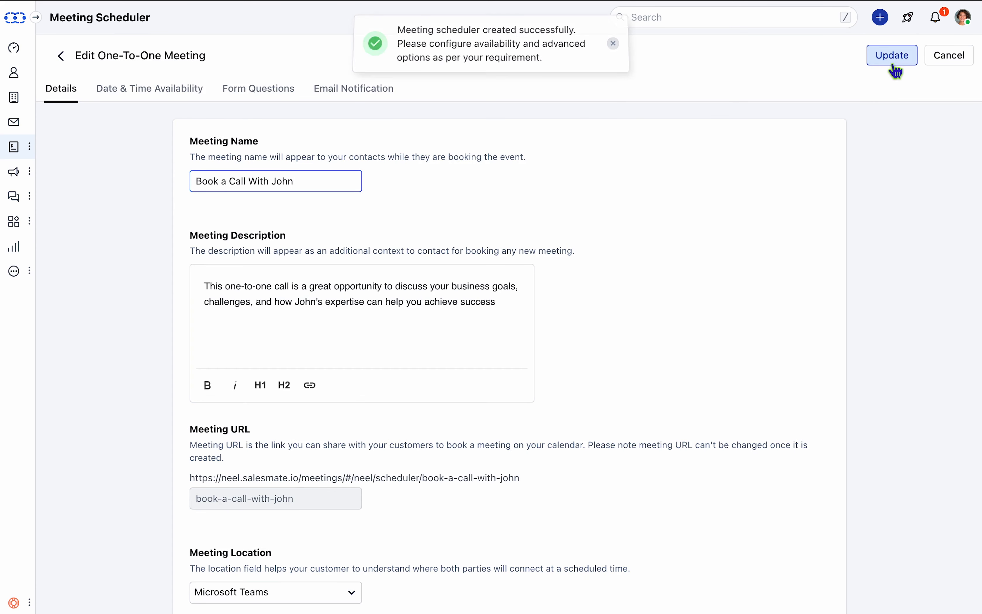
# - Review the date range, availability, duration and booking settings under Date & Time Availability
pyautogui.click(160, 95)
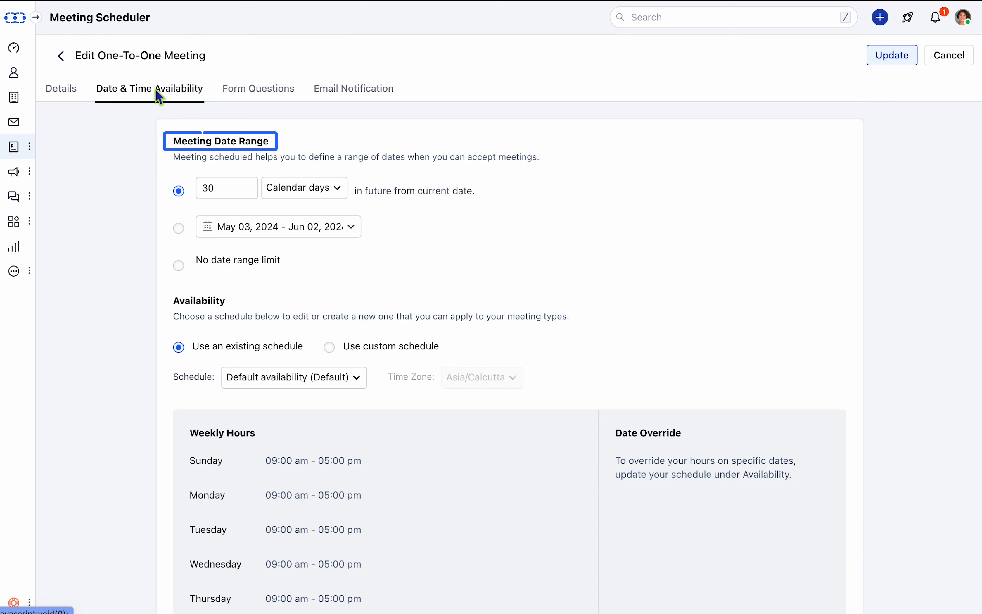
pyautogui.scroll(-4, 417, 267)
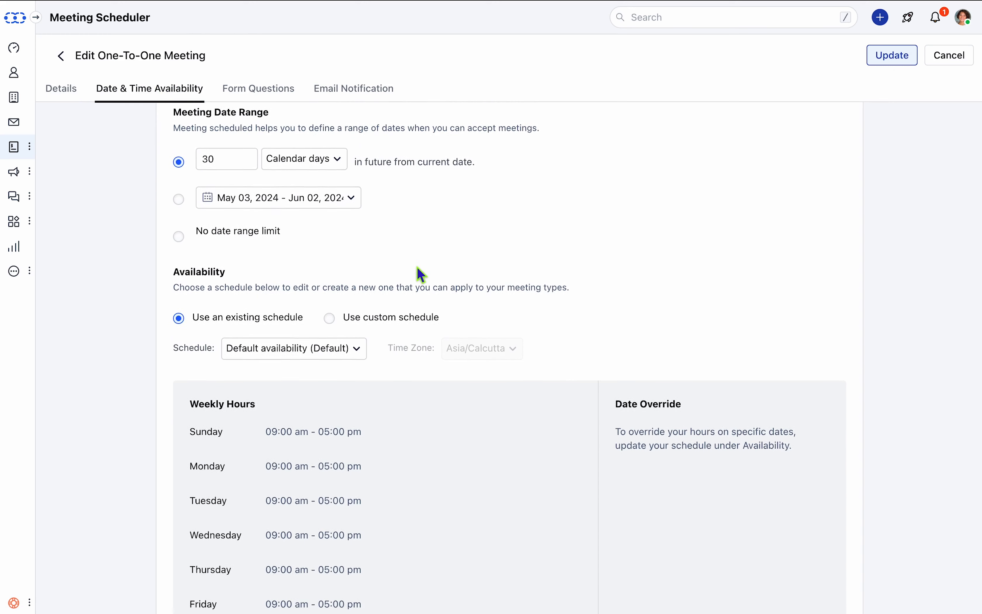
pyautogui.click(333, 176)
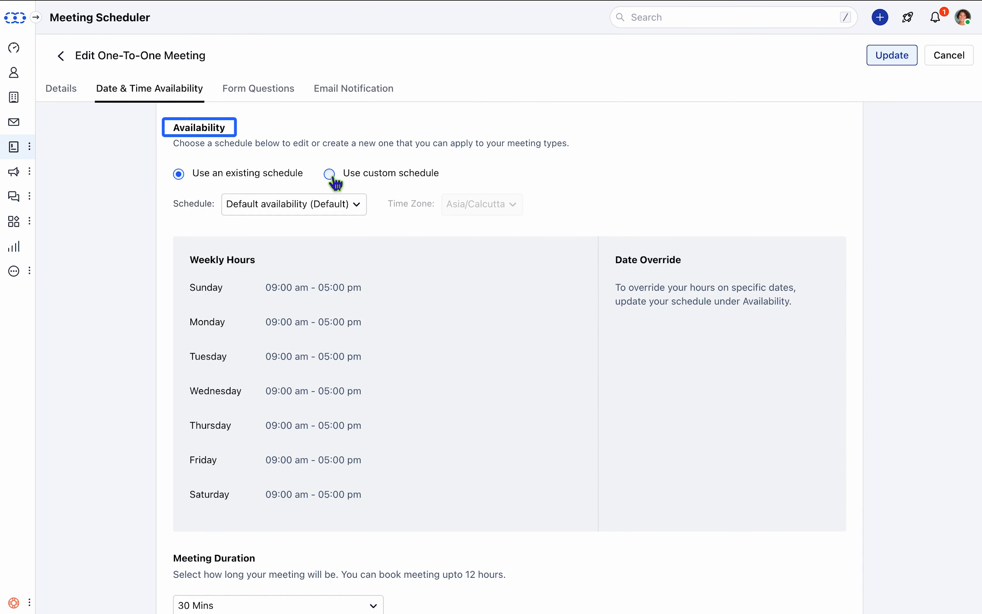
pyautogui.click(188, 178)
pyautogui.scroll(-10, 179, 215)
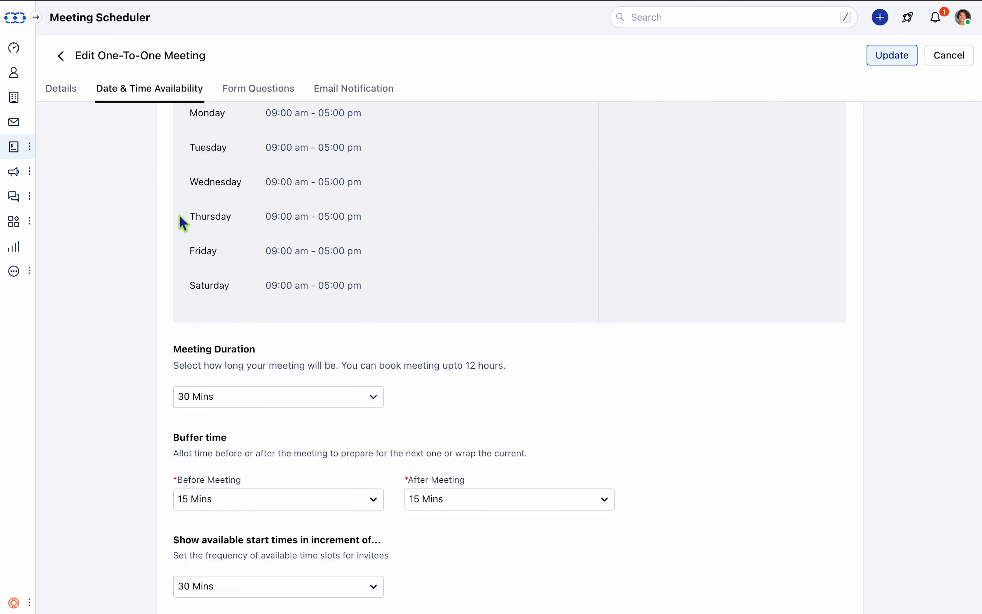
pyautogui.scroll(-1, 179, 215)
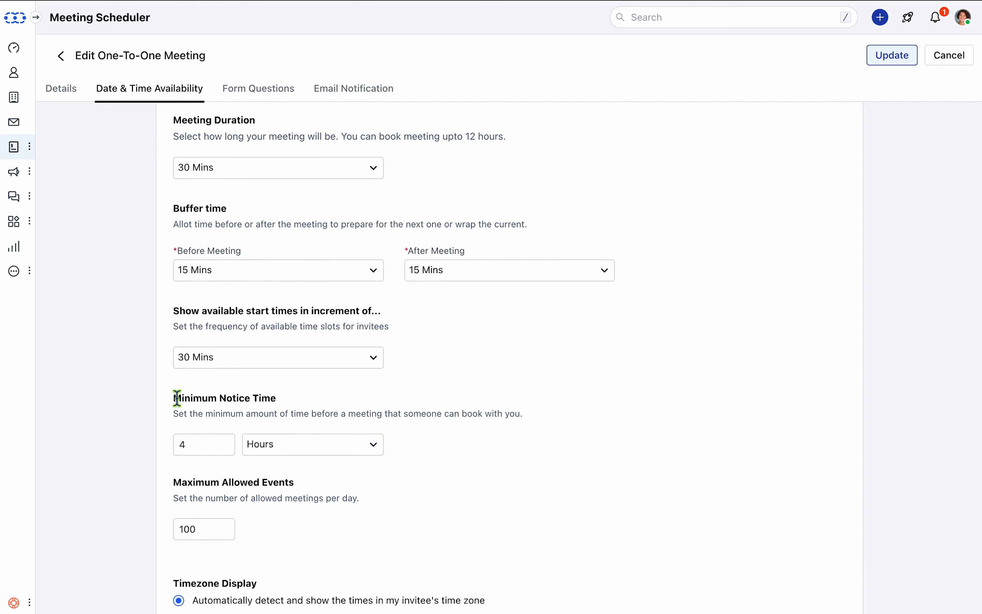
pyautogui.scroll(-3, 177, 395)
pyautogui.scroll(-4, 176, 398)
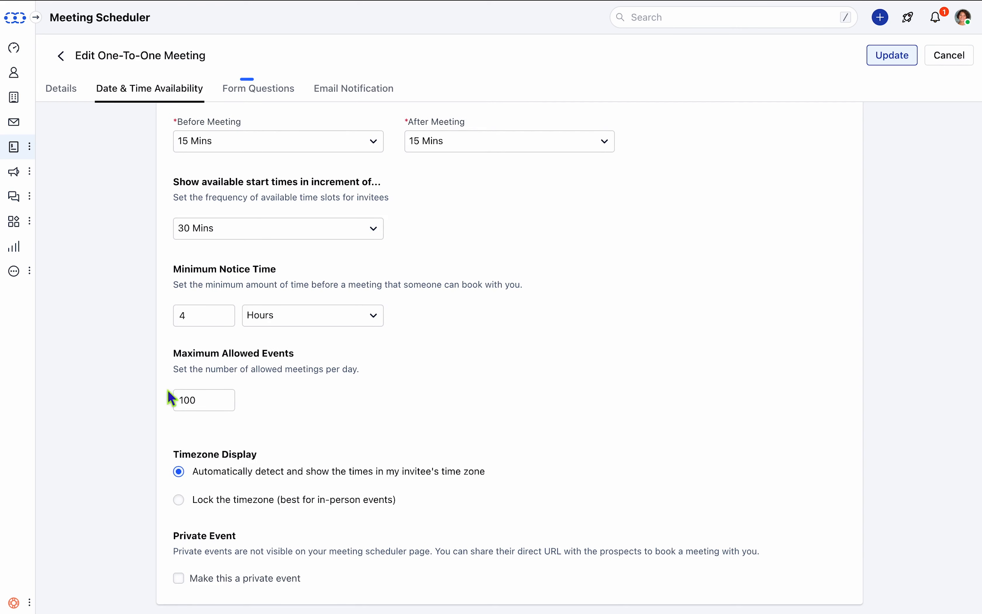
# - Turn on pre-populating fields with known values and Captcha in the form questions
pyautogui.click(262, 92)
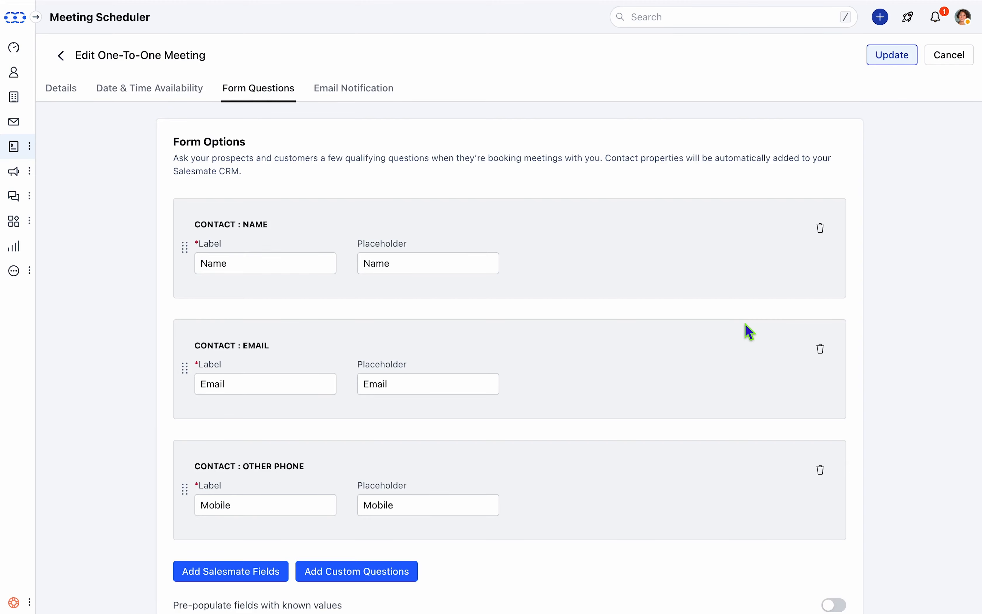
pyautogui.scroll(-10, 746, 324)
pyautogui.scroll(-1, 745, 324)
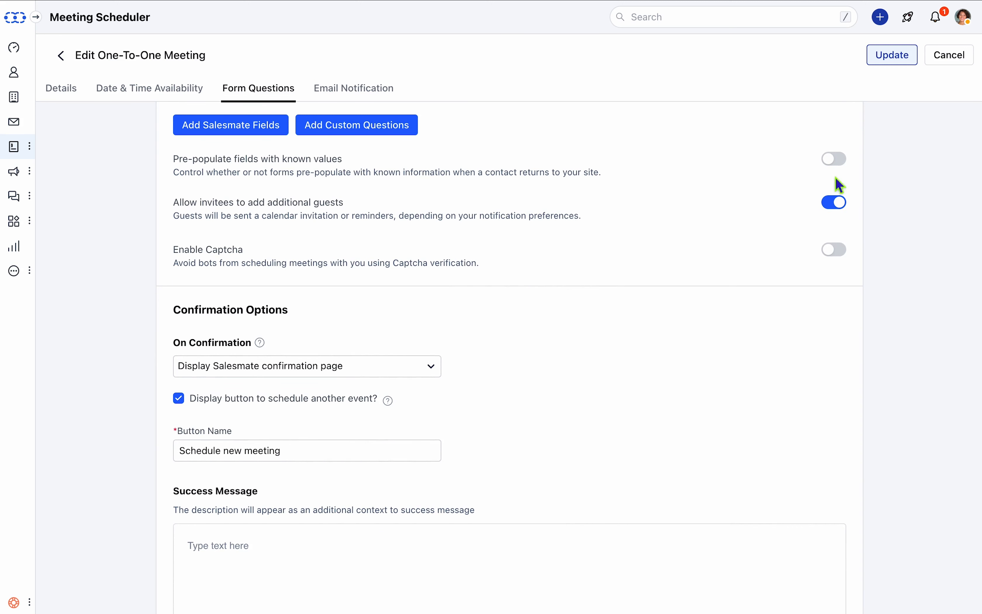
pyautogui.click(847, 162)
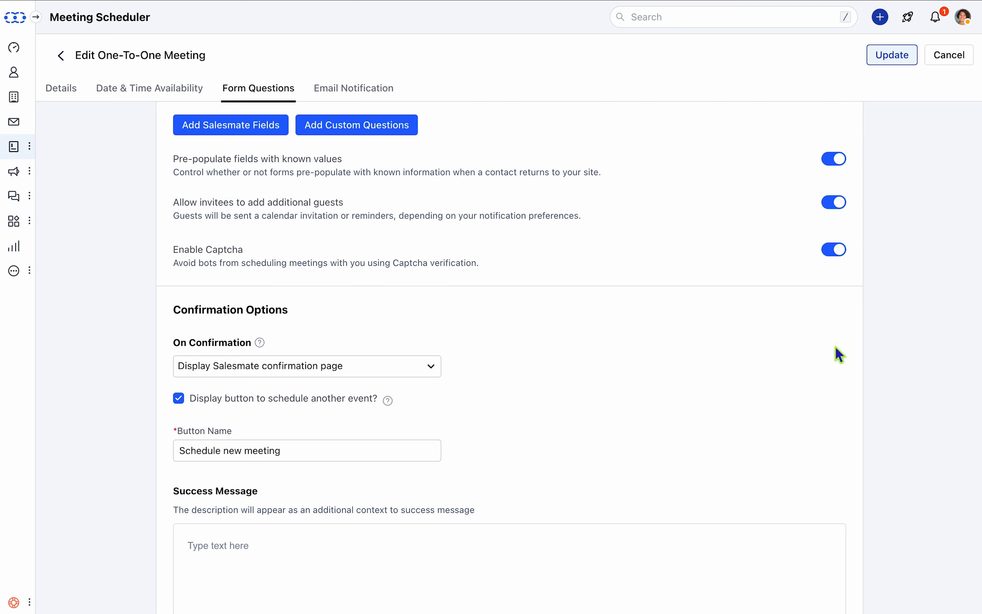
# - Set the confirmation success message to "Looking forward to meeting you!!"
pyautogui.scroll(-3, 839, 365)
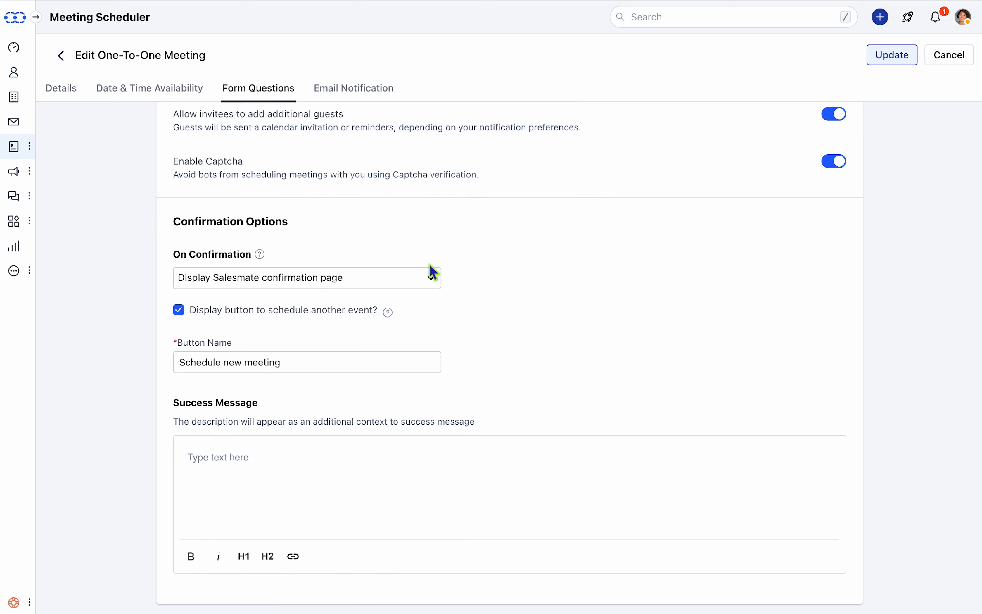
pyautogui.click(435, 281)
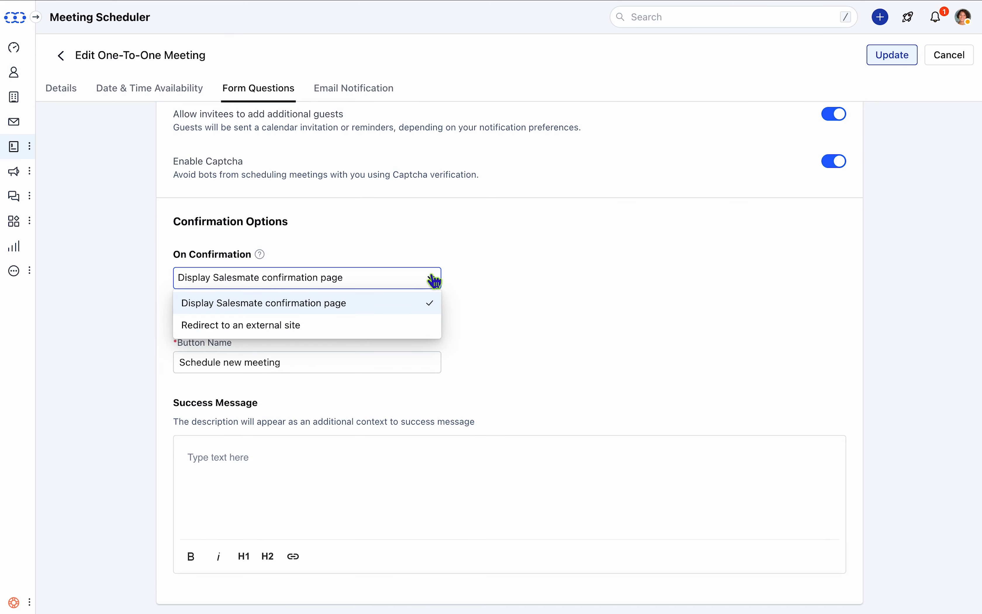
pyautogui.click(435, 281)
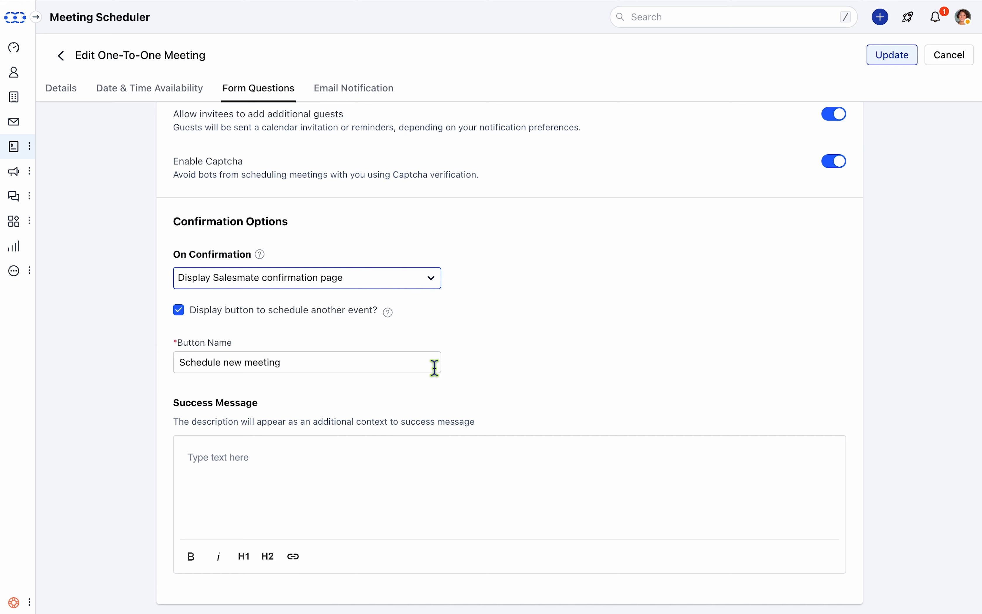
pyautogui.write('Looking forward to meeting you!!')
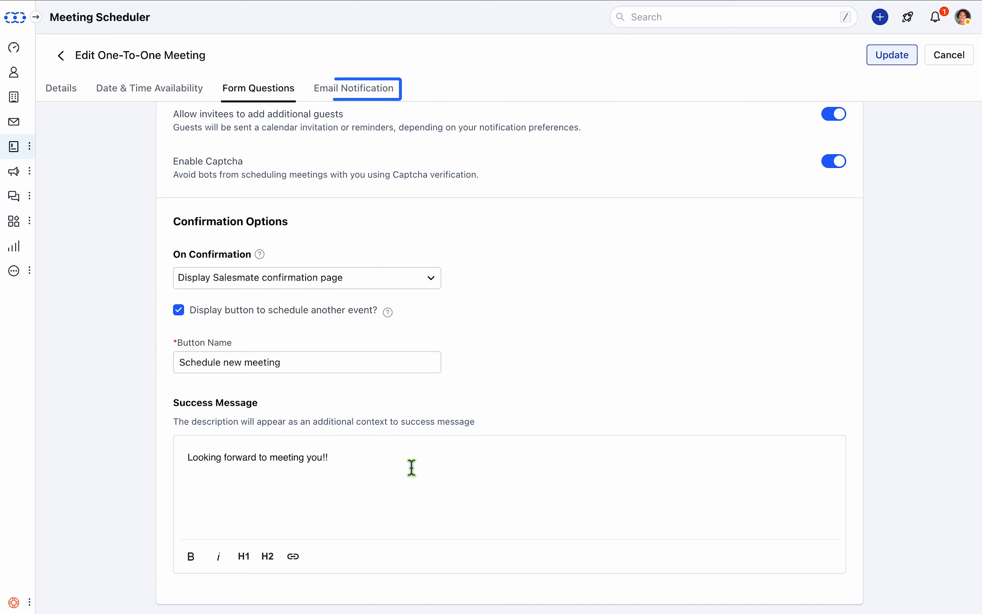
# - Enable the confirmation, cancellation and reminder emails in the email notification settings
pyautogui.click(377, 98)
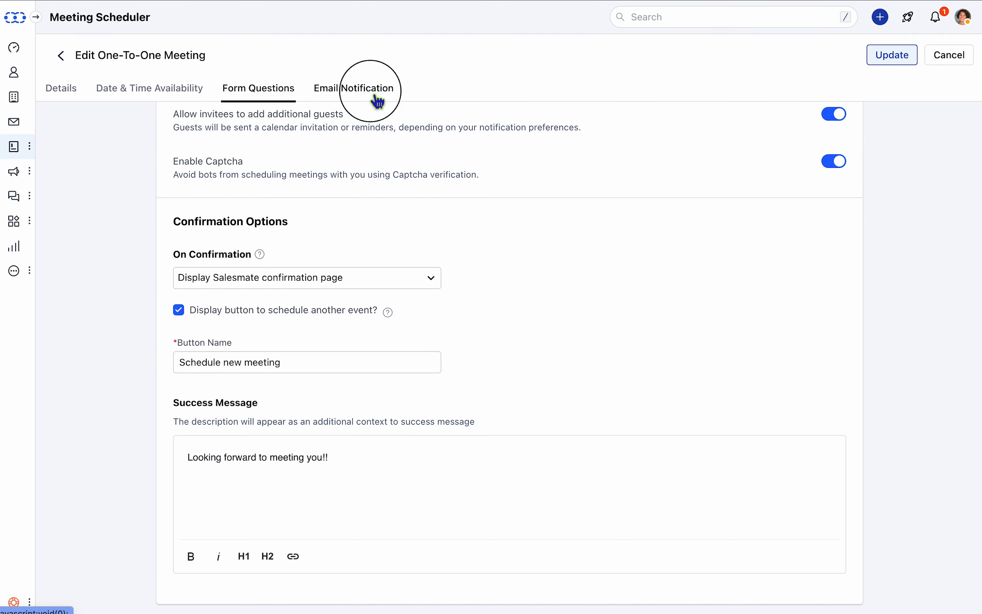
pyautogui.click(840, 189)
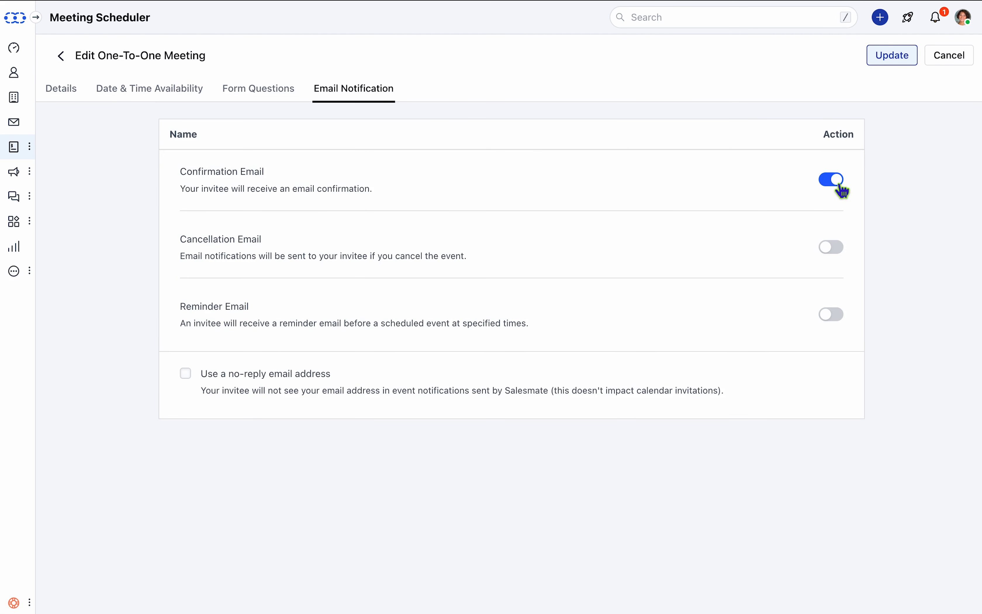
pyautogui.click(836, 250)
pyautogui.click(846, 323)
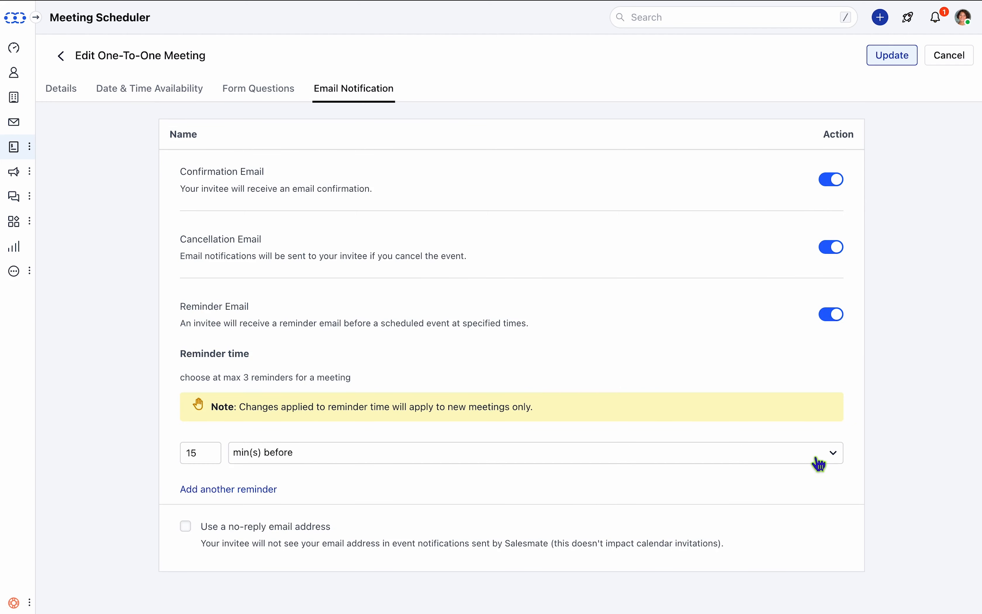
pyautogui.click(819, 465)
pyautogui.click(816, 460)
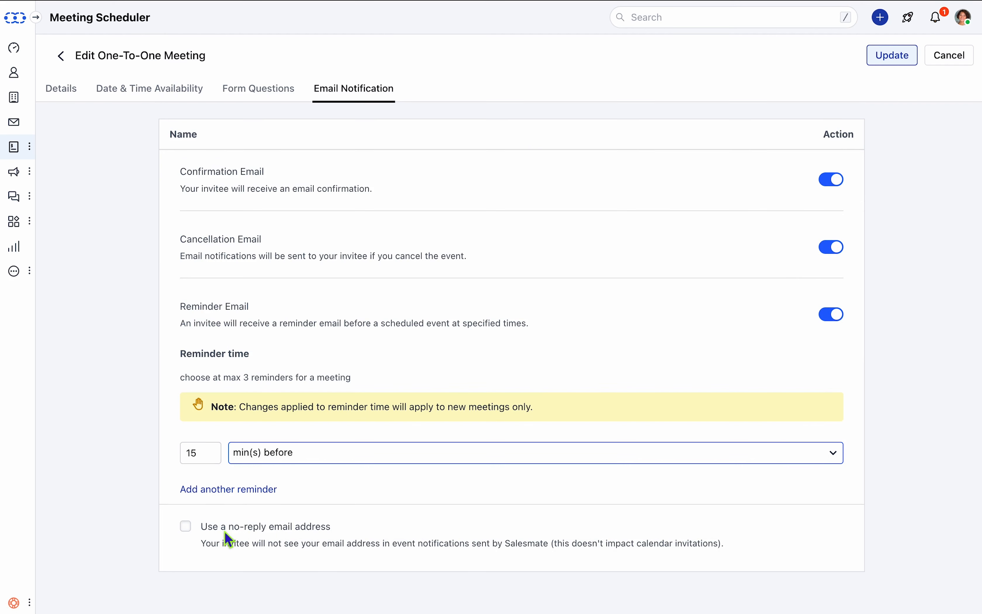
# - Save the updated One-To-One meeting settings and return to the meeting list
pyautogui.click(896, 59)
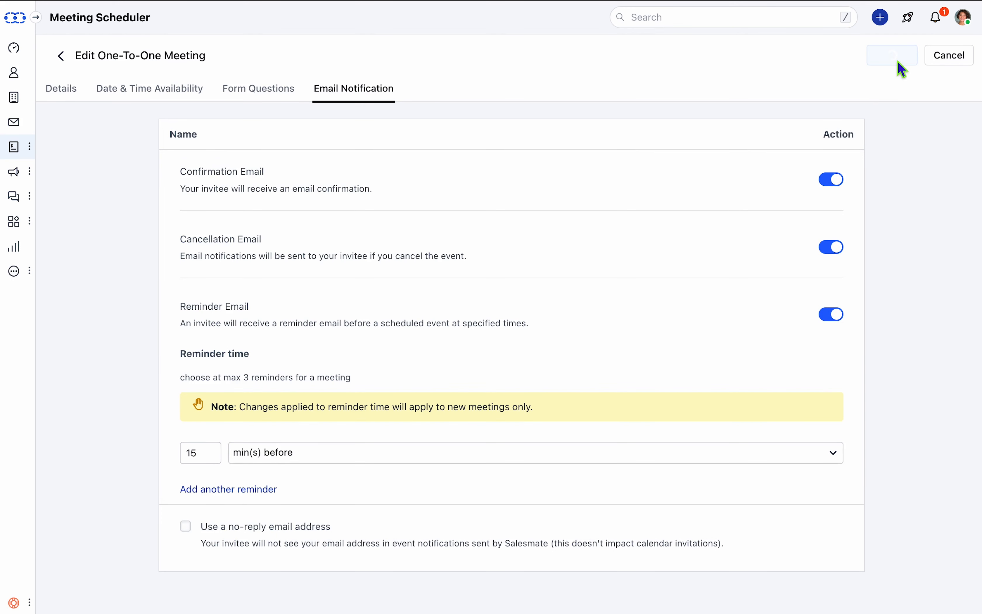
pyautogui.click(953, 60)
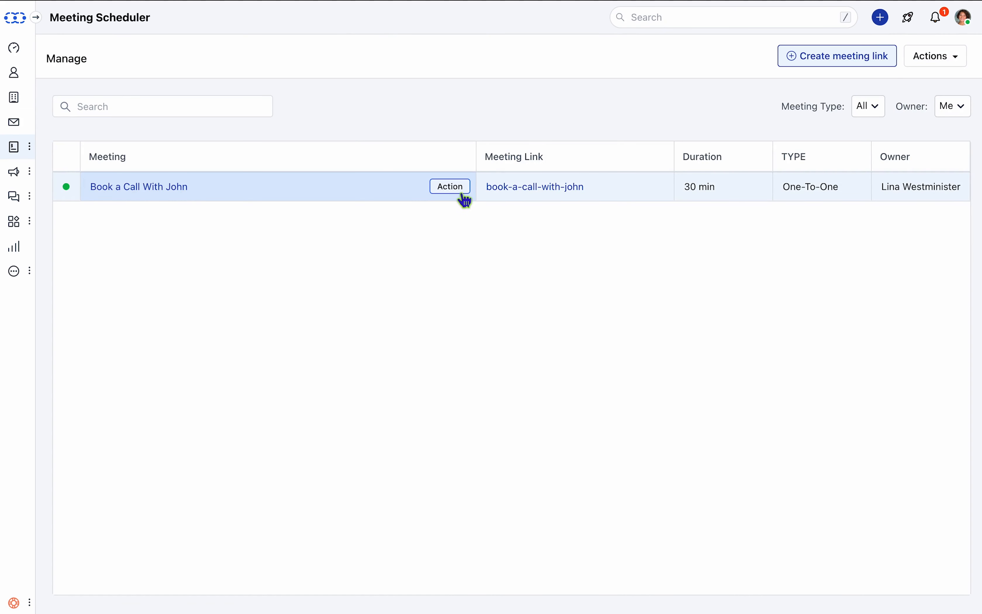
# - Copy the embed code for the Book a Call With John meeting and close the embed dialog
pyautogui.click(463, 194)
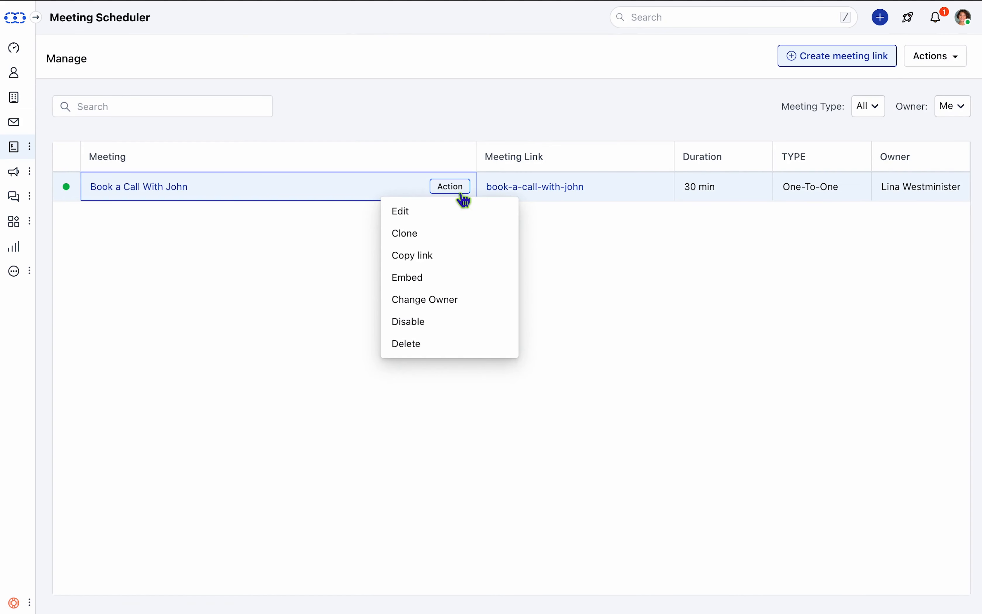
pyautogui.click(443, 288)
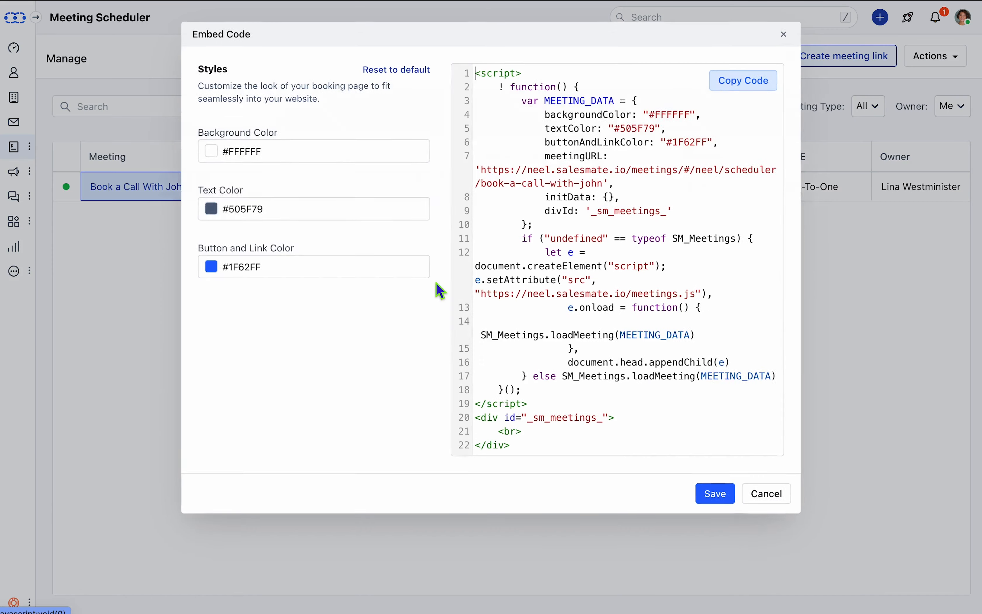
pyautogui.click(749, 89)
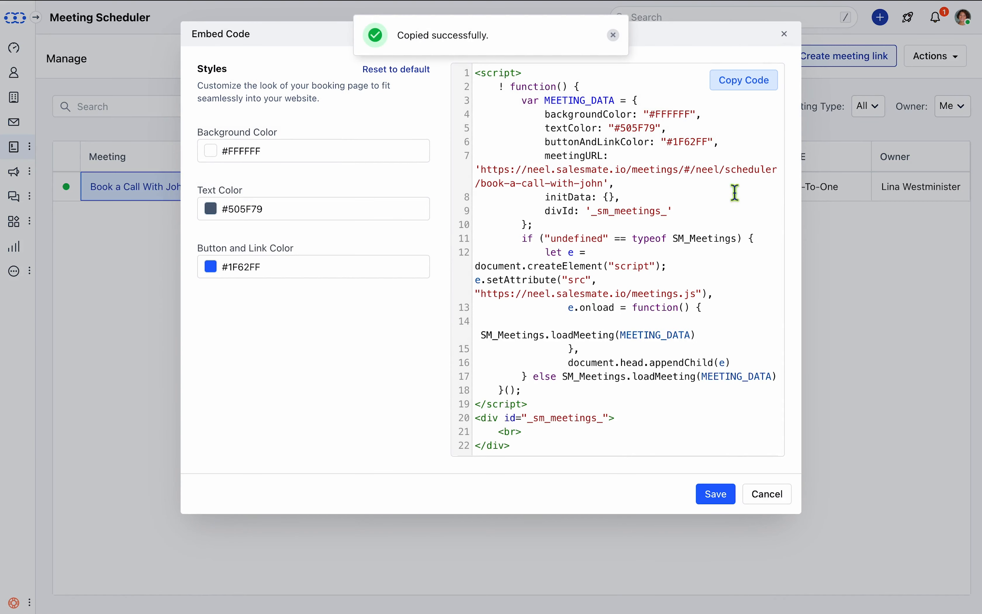
pyautogui.click(772, 494)
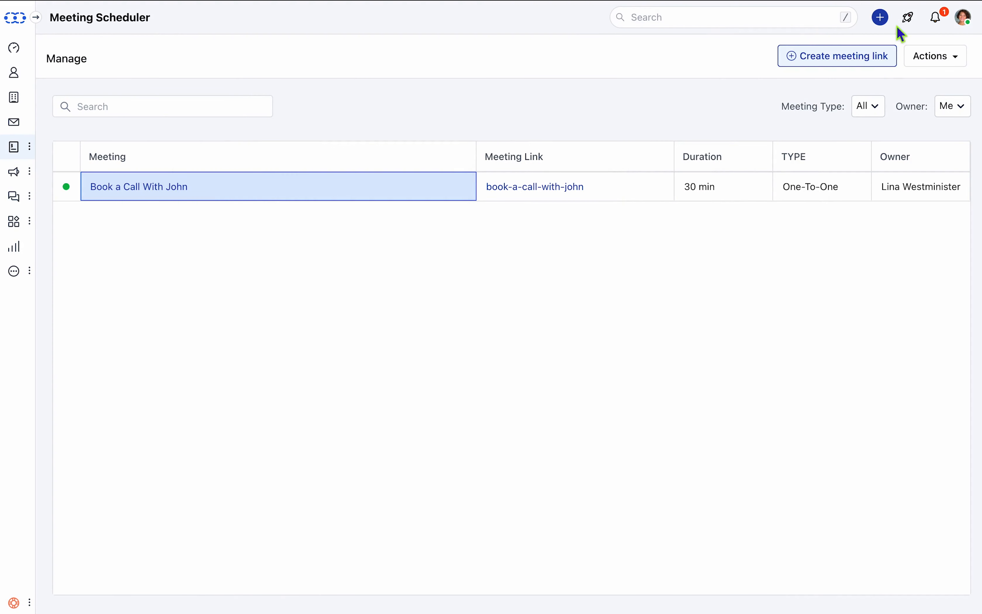
# - Start composing a new email and paste in the recipient's e-mail address
pyautogui.click(881, 21)
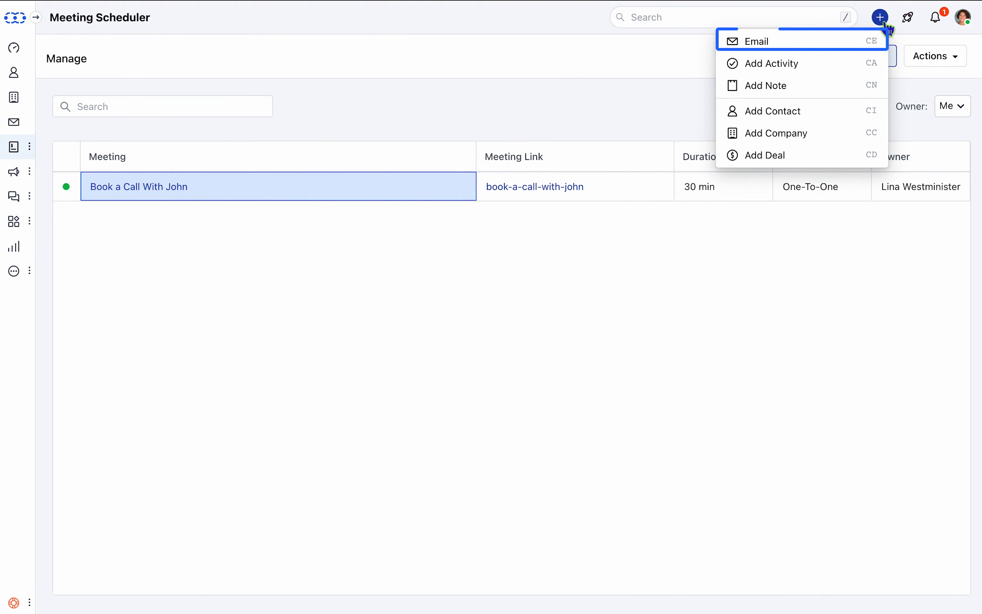
pyautogui.click(860, 46)
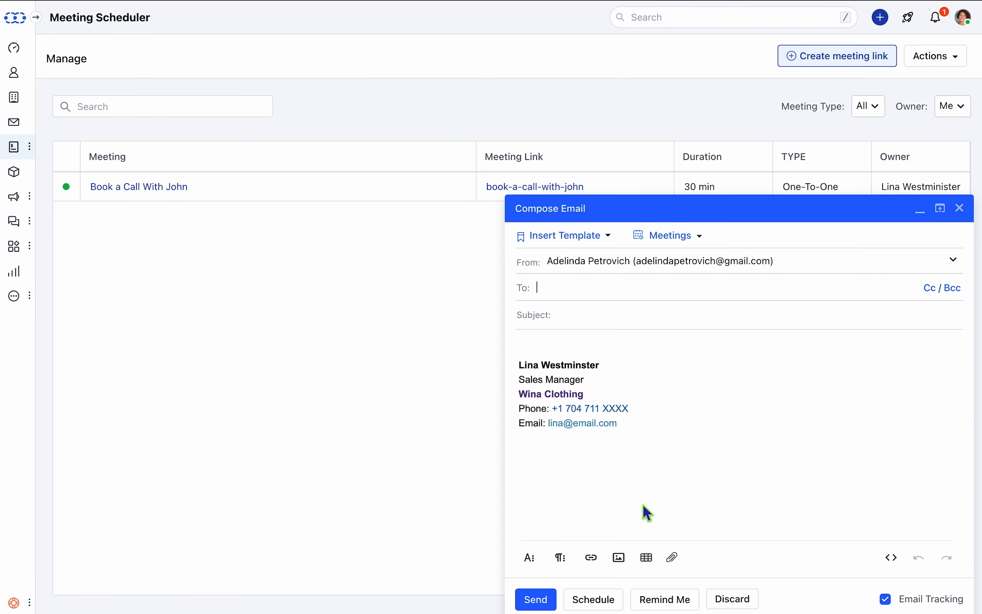
pyautogui.press('super+v')
pyautogui.press('Return')
# - Insert the Schedule a Call template into the email body
pyautogui.click(599, 240)
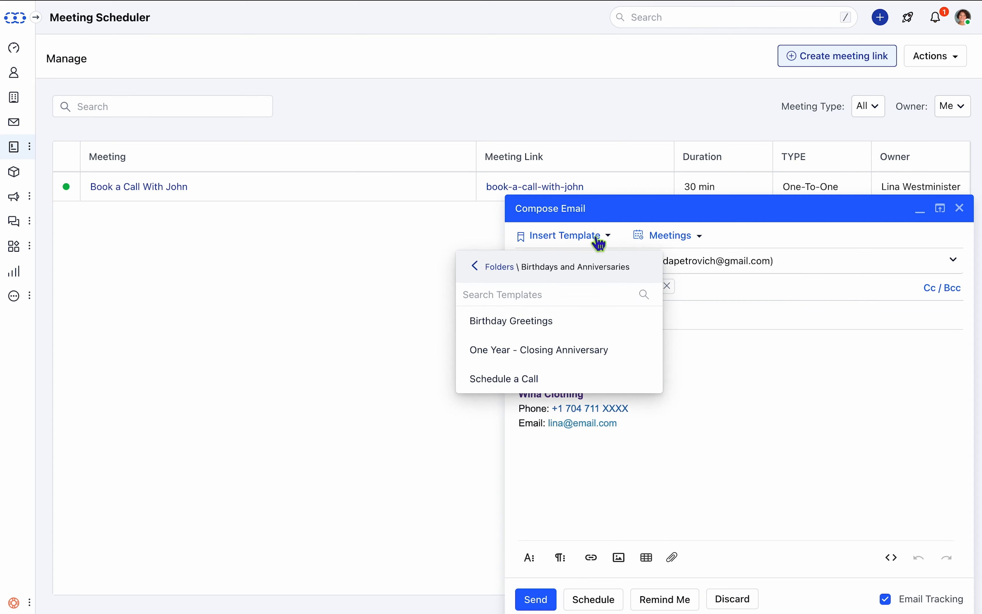
pyautogui.click(559, 385)
pyautogui.click(570, 347)
# - Propose Book a Call With John time slots at 10:00 am on Monday 5/6, Tuesday 5/7 and Wednesday 5/8
pyautogui.click(664, 130)
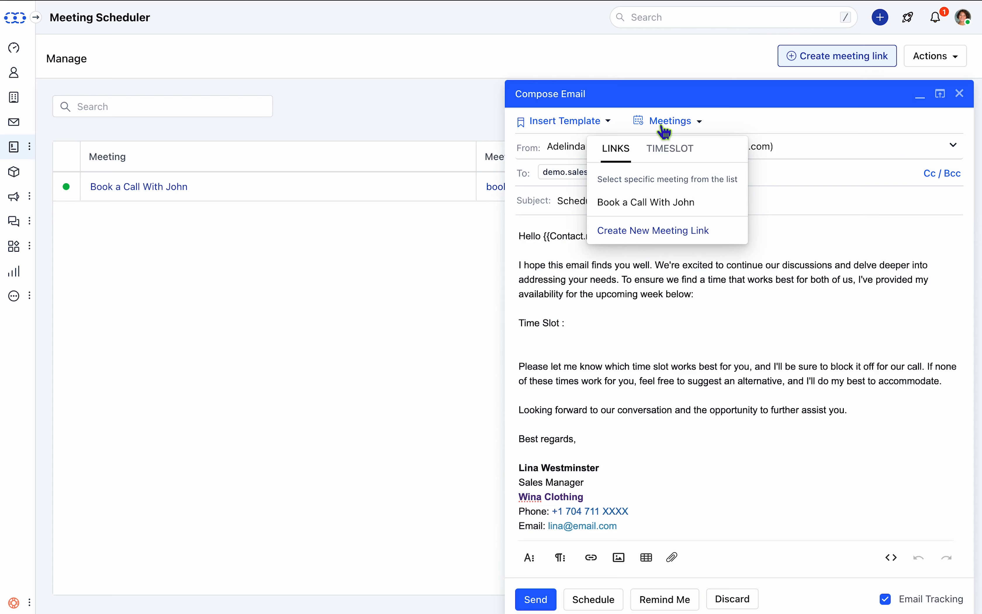
pyautogui.click(670, 157)
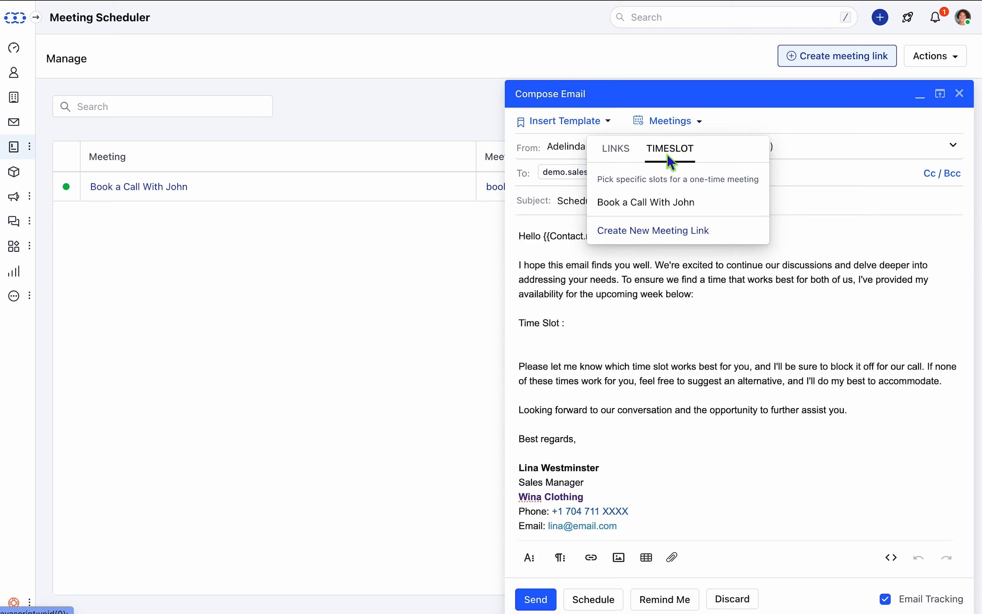
pyautogui.click(670, 205)
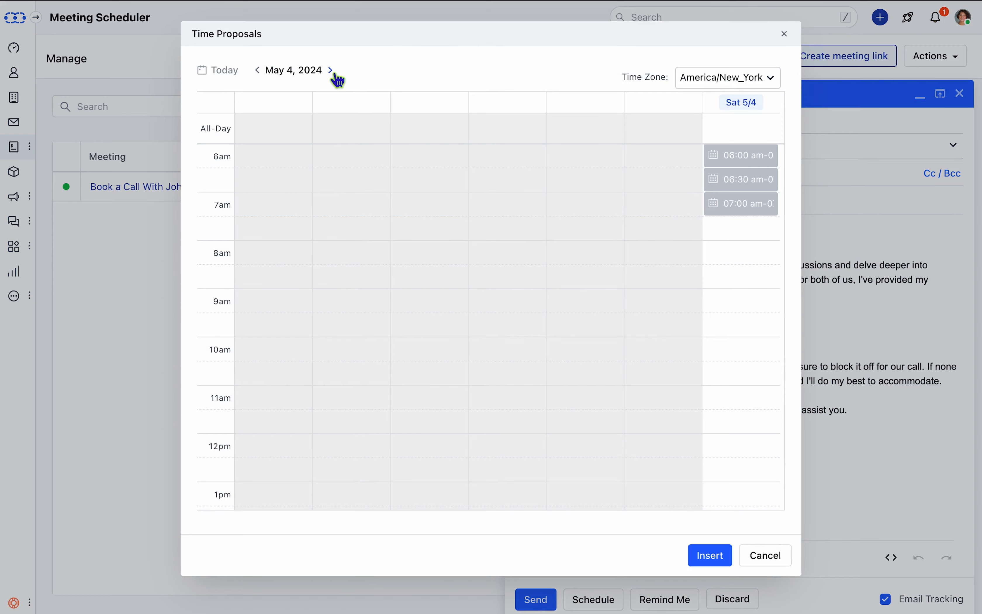
pyautogui.click(333, 73)
pyautogui.click(352, 357)
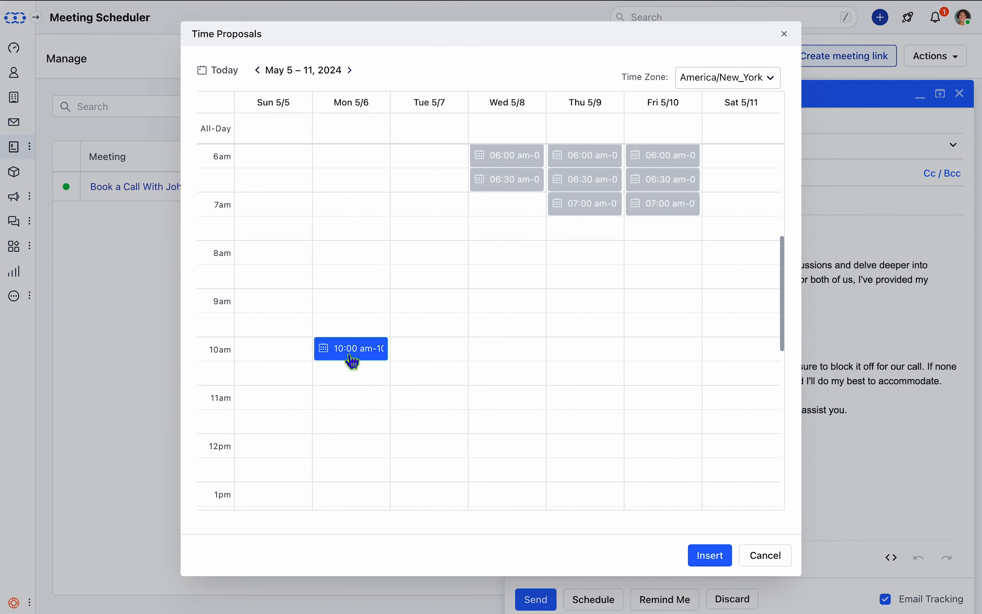
pyautogui.click(433, 357)
pyautogui.click(483, 353)
# - Insert the proposed time slots into the email and send it
pyautogui.click(718, 556)
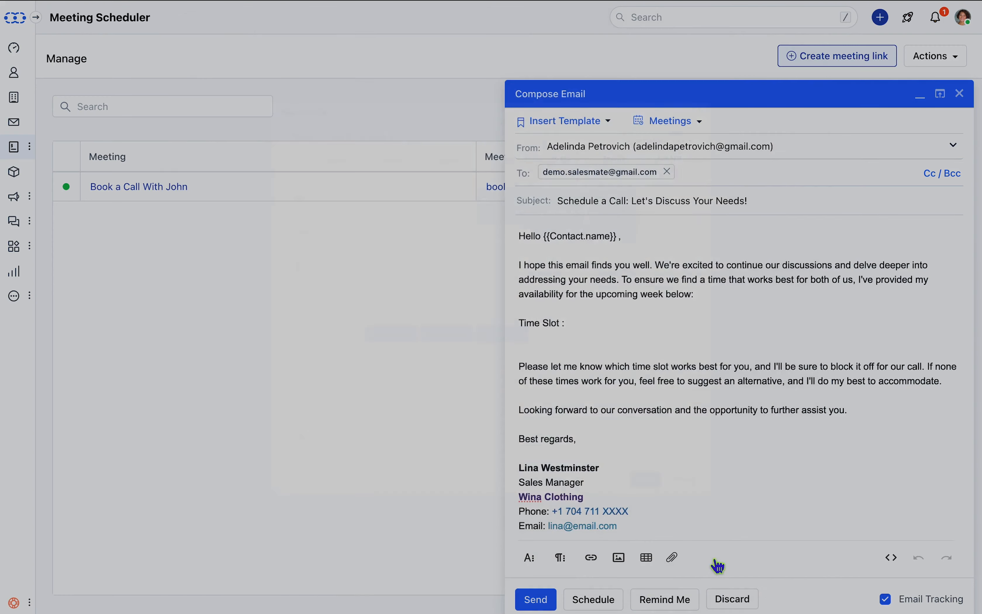
pyautogui.click(535, 600)
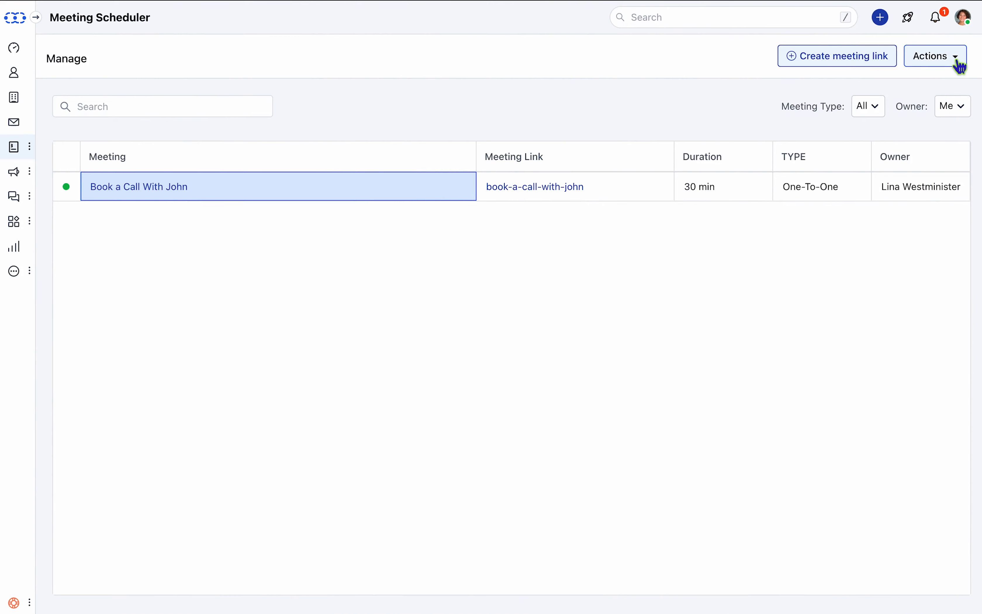
# - Open the meeting scheduler's actions list
pyautogui.click(956, 61)
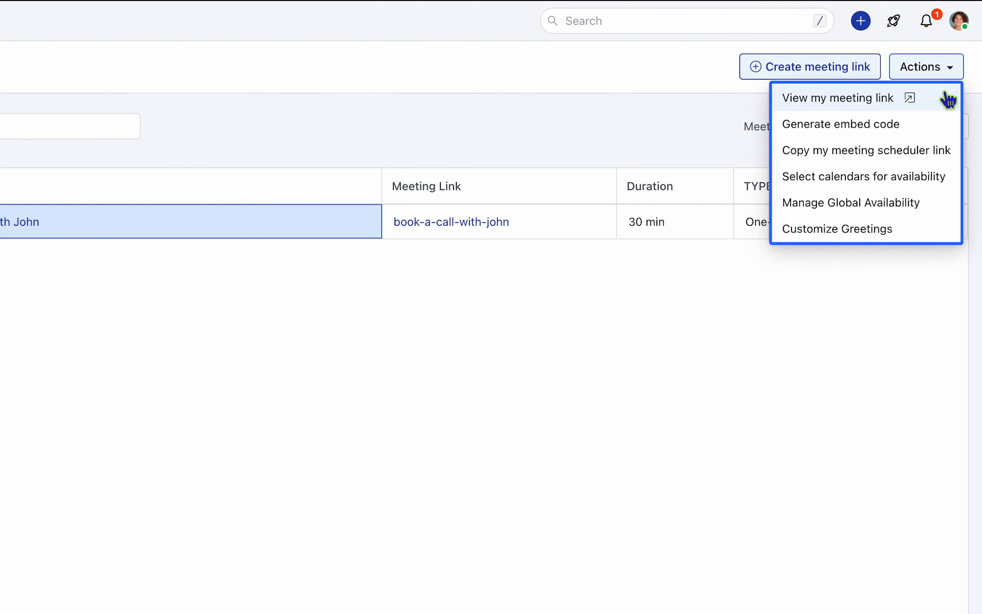